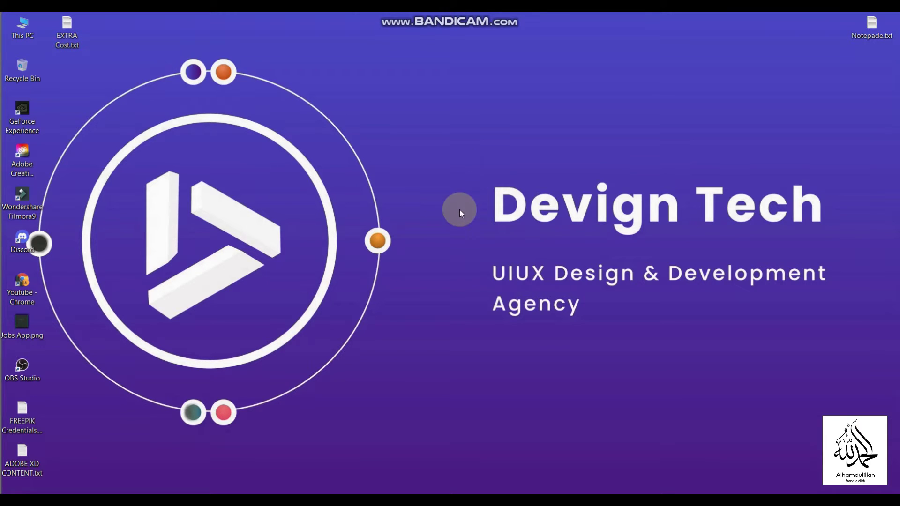
Launch Google Chrome from a Windows search and open it with the Person 1 profile
key(super)
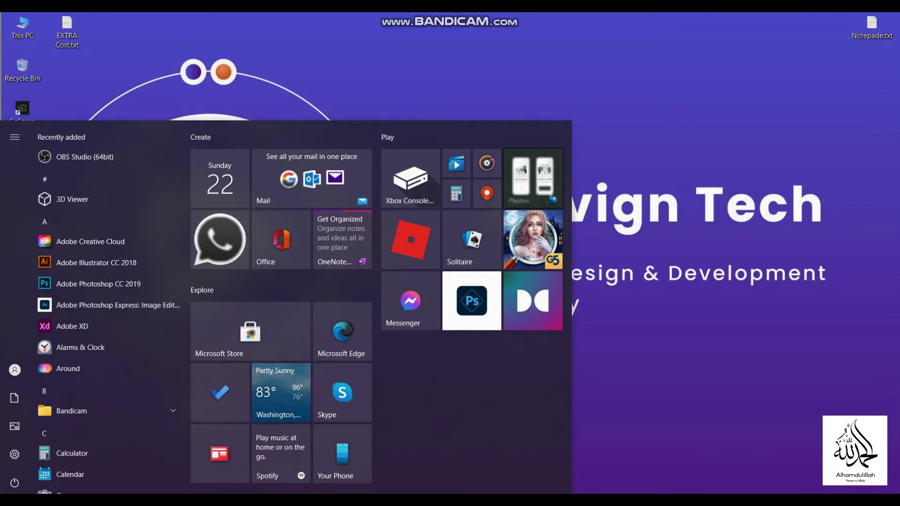
text(Google)
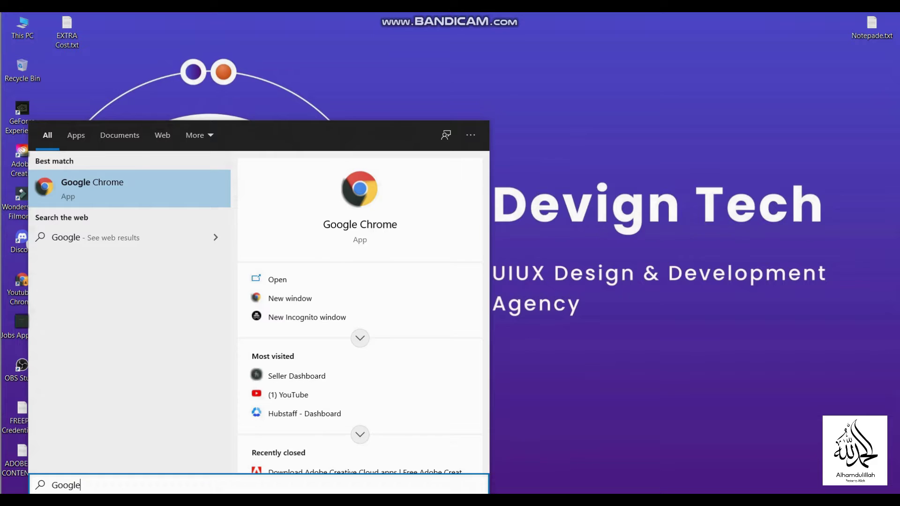
key(Return)
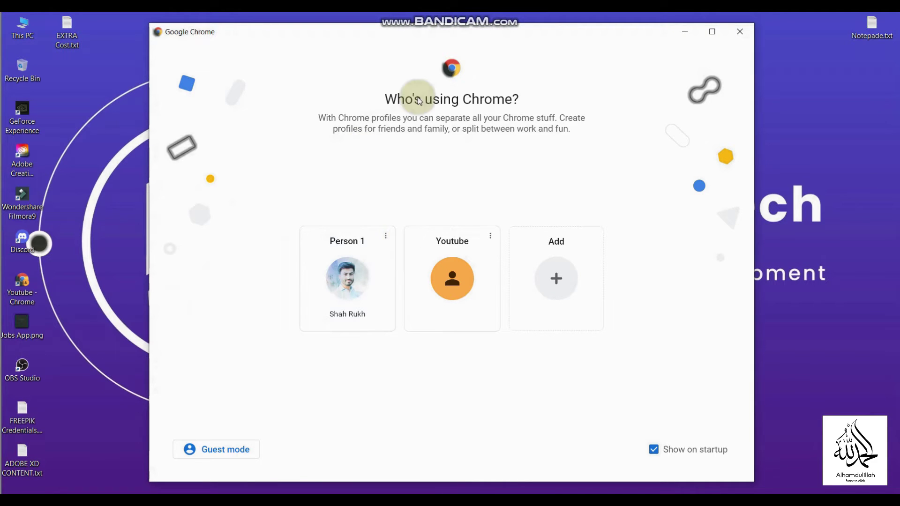
click(346, 270)
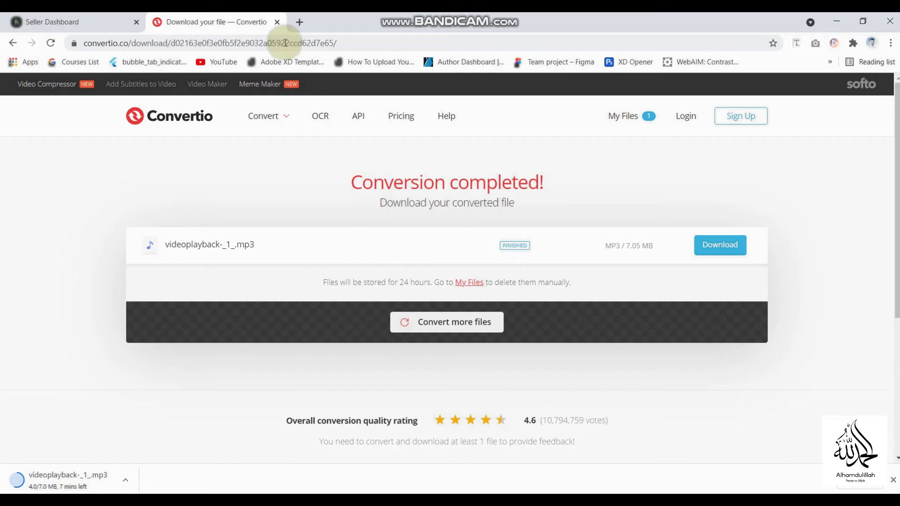
Replace the Convertio tab with a new tab and search Google for the Creative Cloud desktop app download
click(295, 21)
click(276, 22)
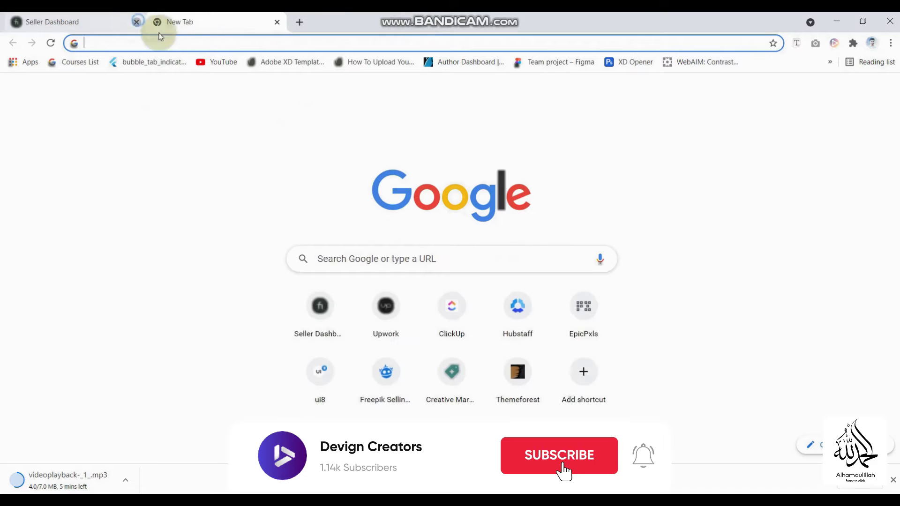
click(191, 43)
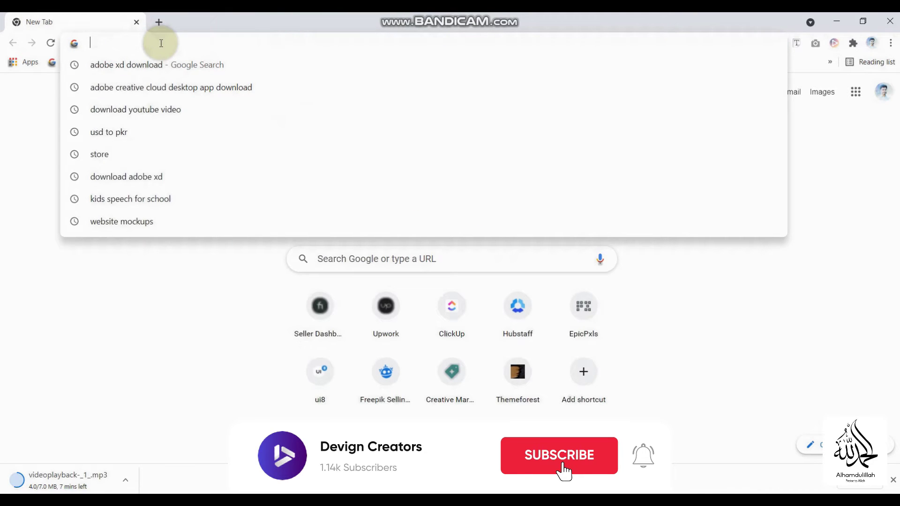
text(adobe )
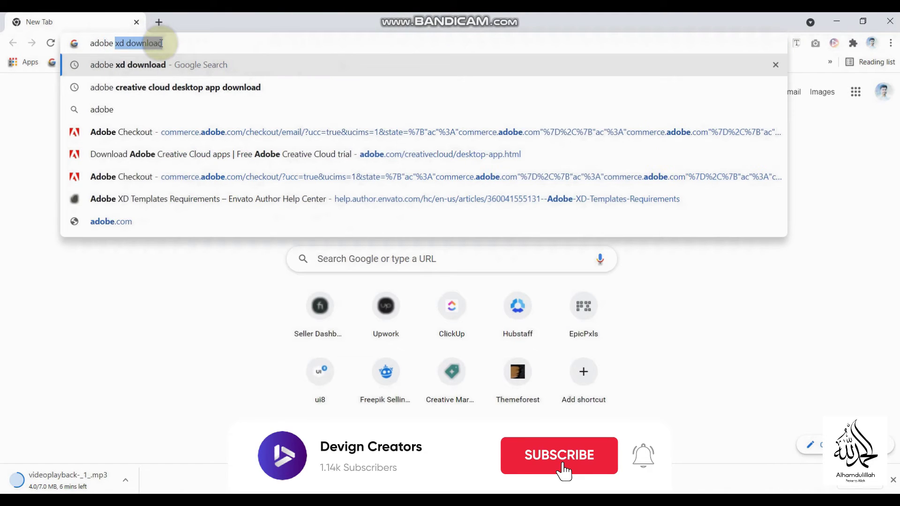
text(creative cloud desktop app)
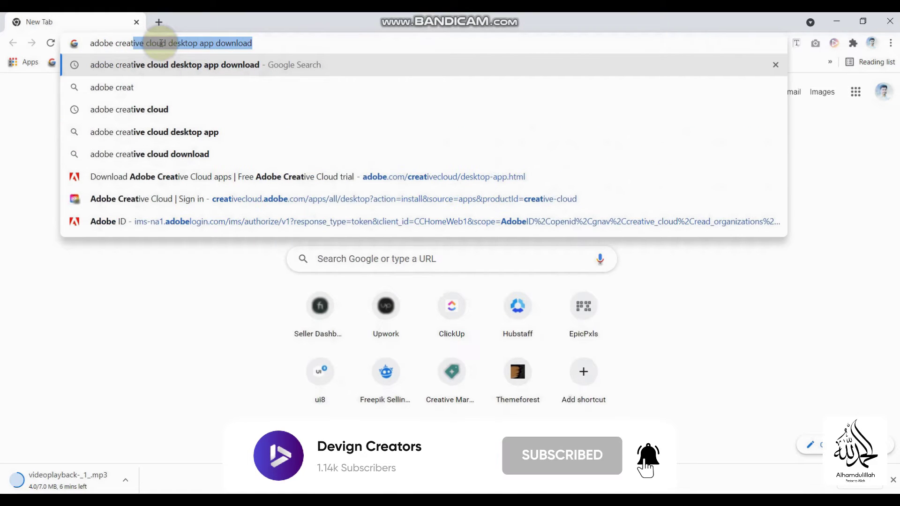
key(Return)
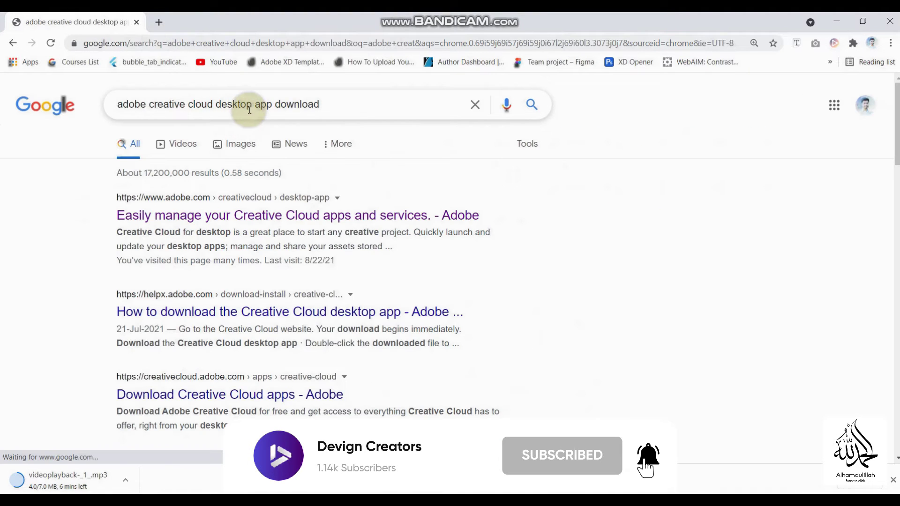
Select parts of the search query text, then dismiss the suggestions to view the results
drag(147, 104, 321, 103)
click(320, 103)
drag(148, 104, 272, 101)
click(310, 103)
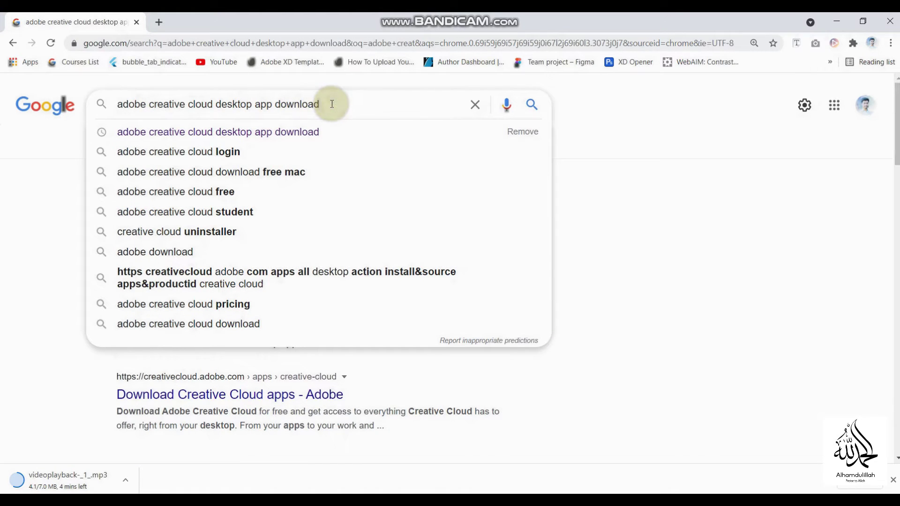
click(282, 101)
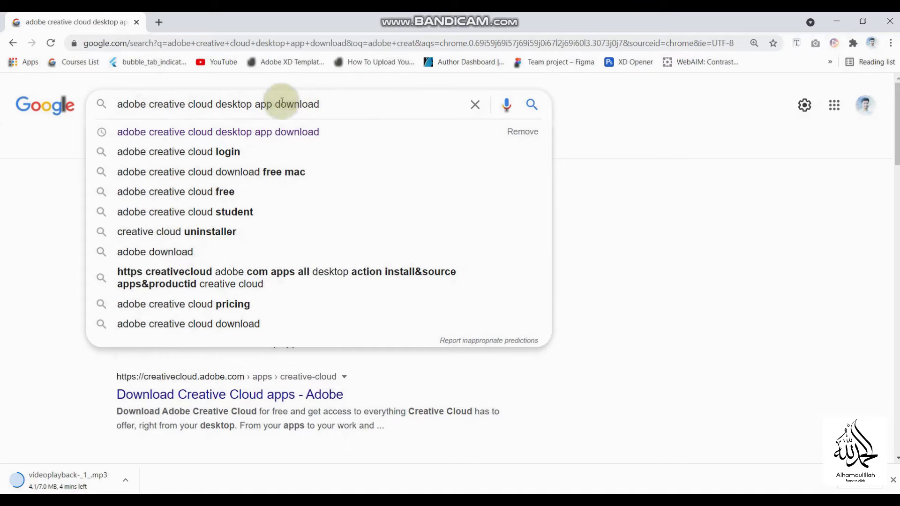
click(588, 178)
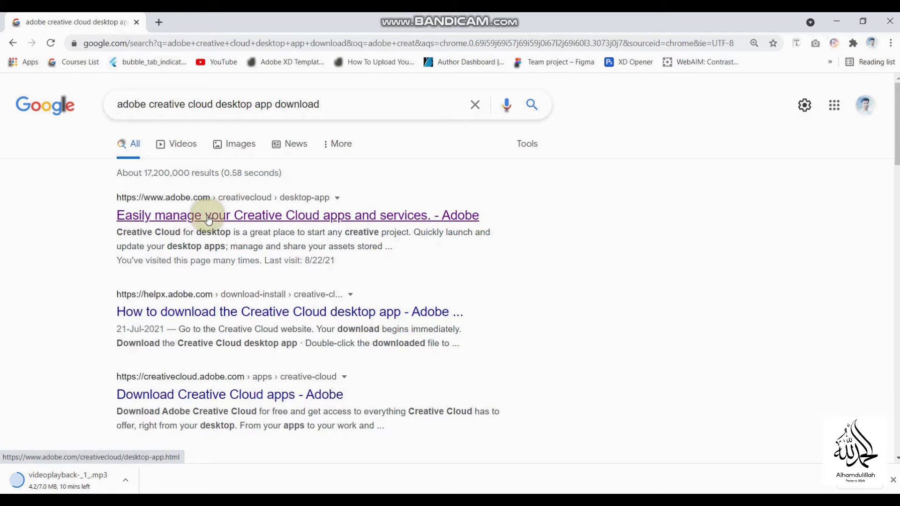
Open the 'Easily manage your Creative Cloud apps and services - Adobe' result and scroll through the page
click(188, 215)
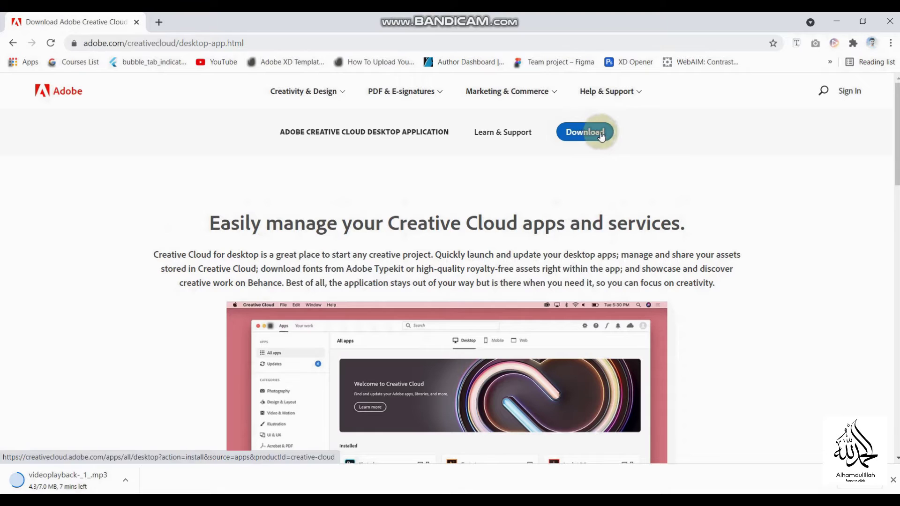
click(593, 136)
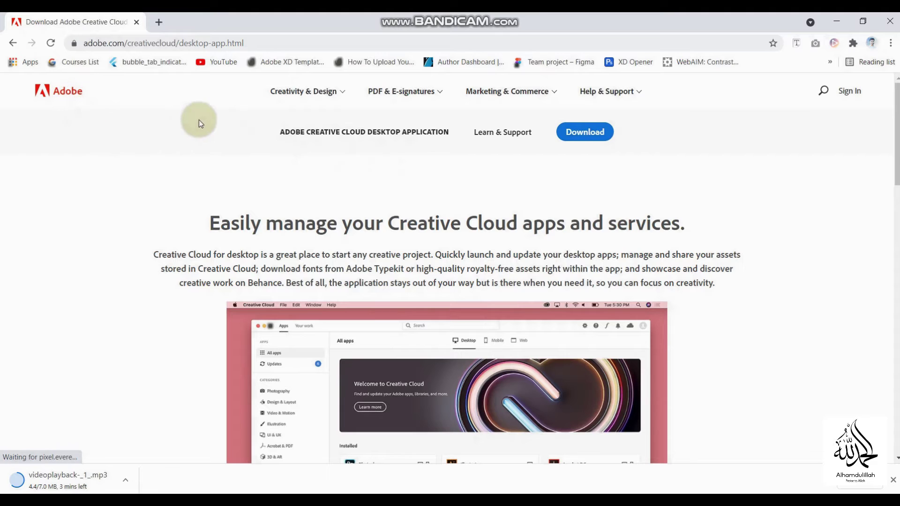
scroll(206, 178, down, 1)
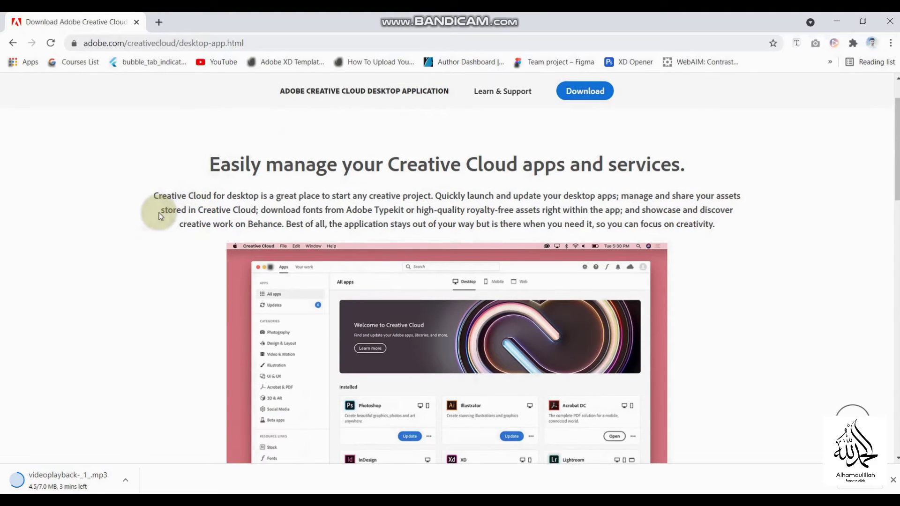
scroll(162, 221, down, 1)
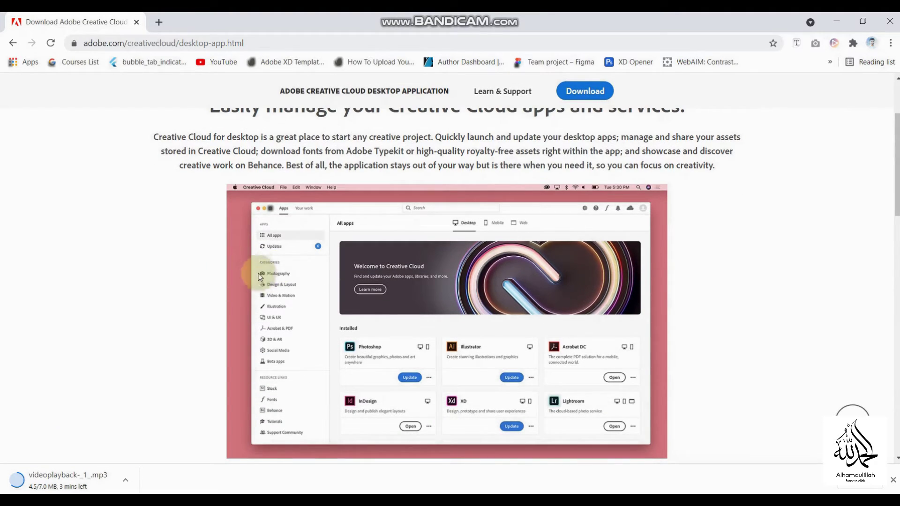
scroll(304, 267, down, 1)
scroll(310, 241, up, 1)
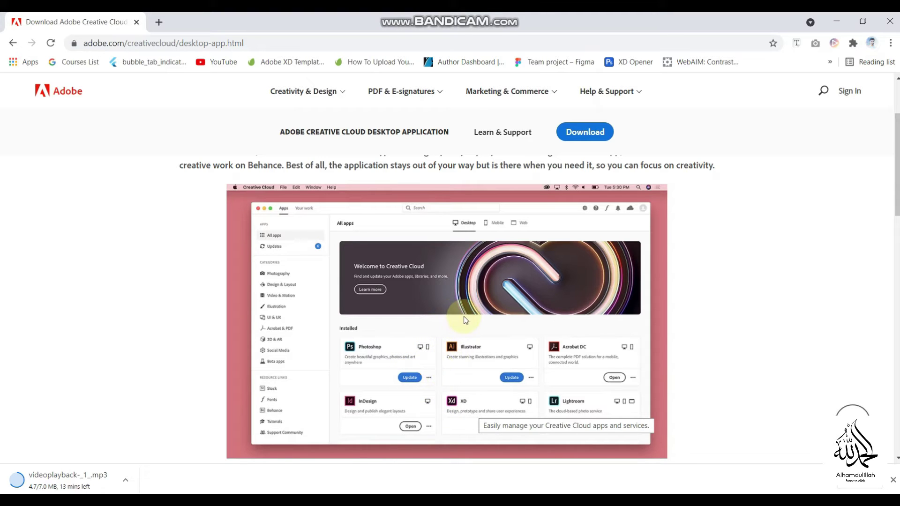
scroll(464, 207, up, 3)
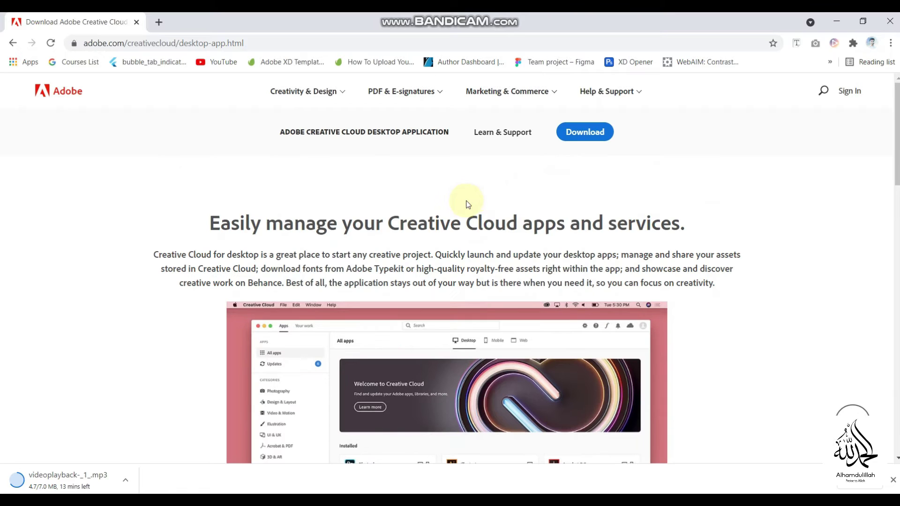
Use the blue Download button in the sub-navigation bar to reach the Adobe ID sign-in page
click(578, 136)
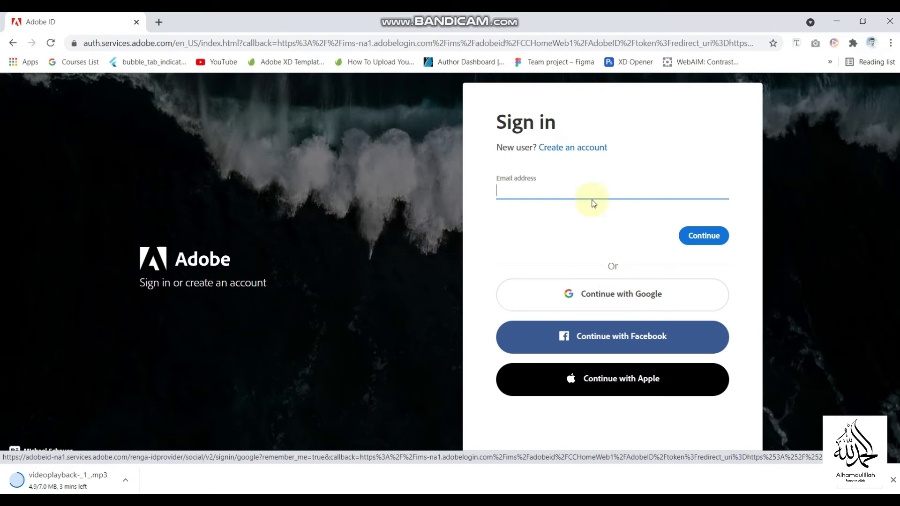
Switch to Create an account and click through the email, name and password fields
click(583, 149)
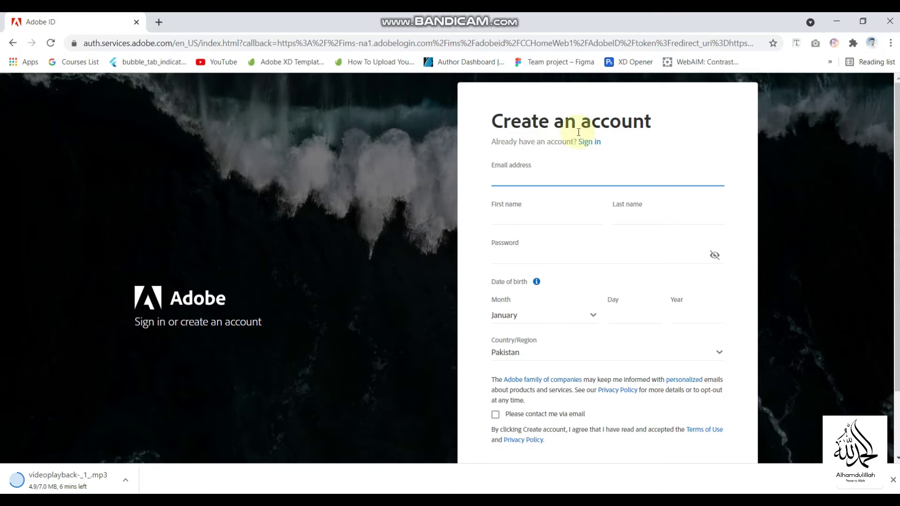
click(514, 220)
click(641, 216)
click(523, 178)
click(523, 216)
click(532, 257)
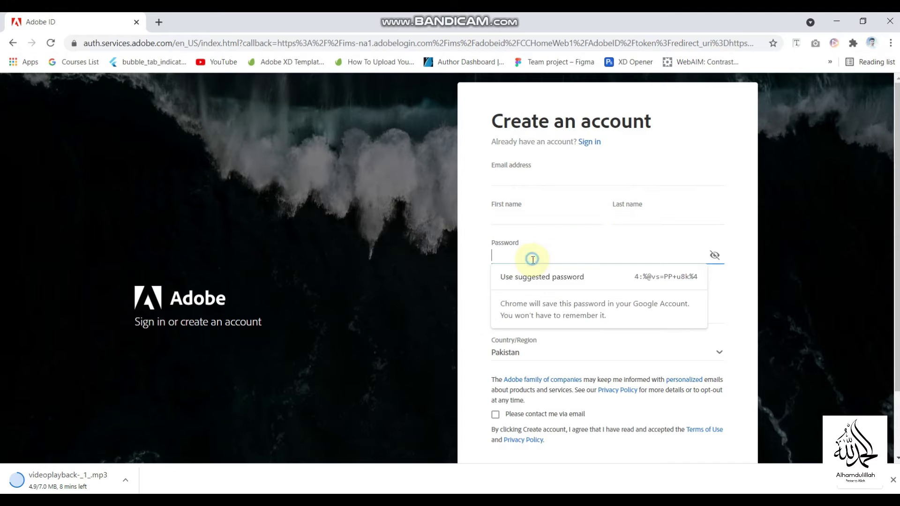
click(504, 244)
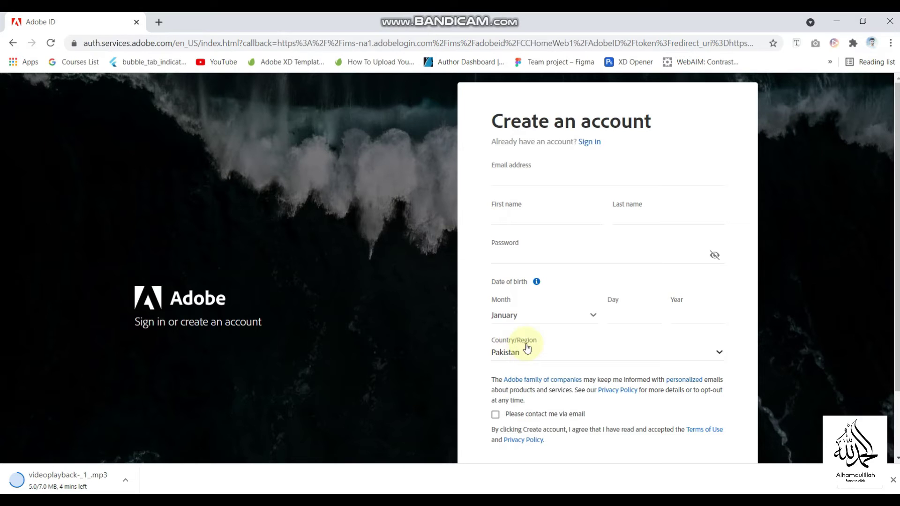
Scroll the sign-up form, close Chrome's download list, and minimize the browser
scroll(519, 390, down, 2)
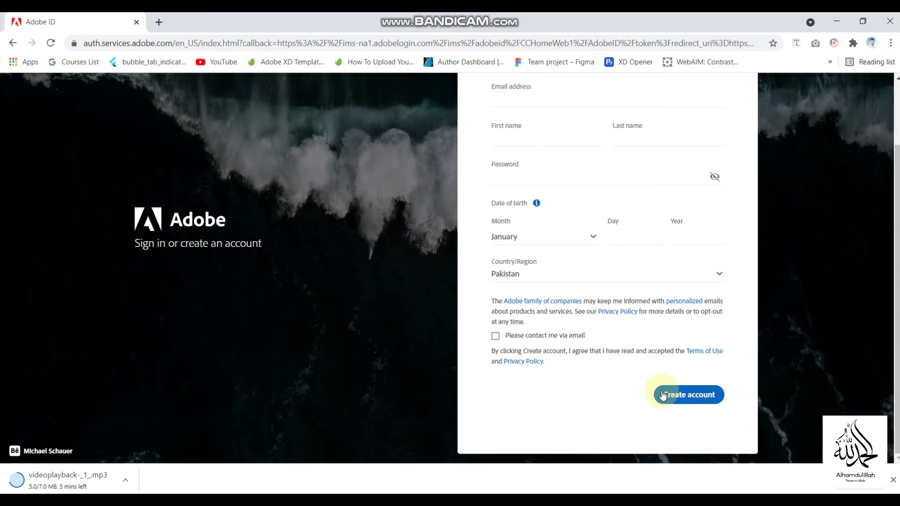
scroll(663, 394, up, 2)
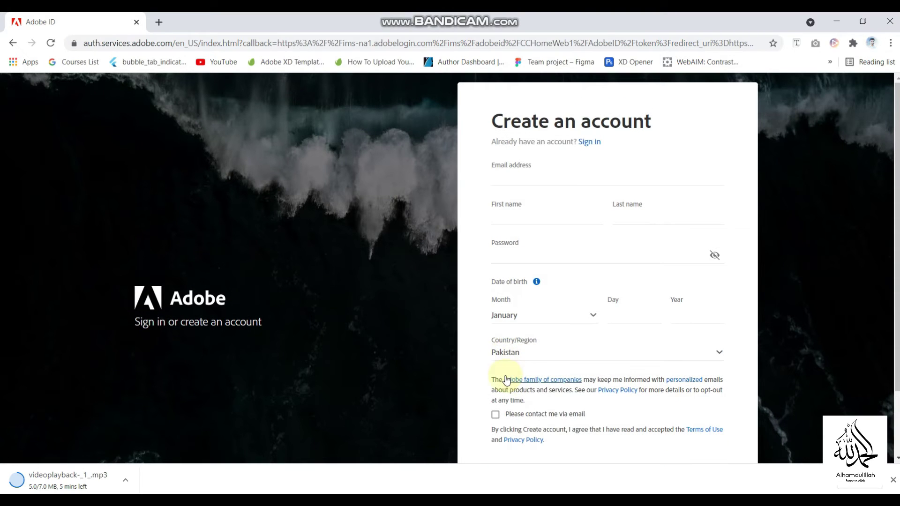
click(893, 480)
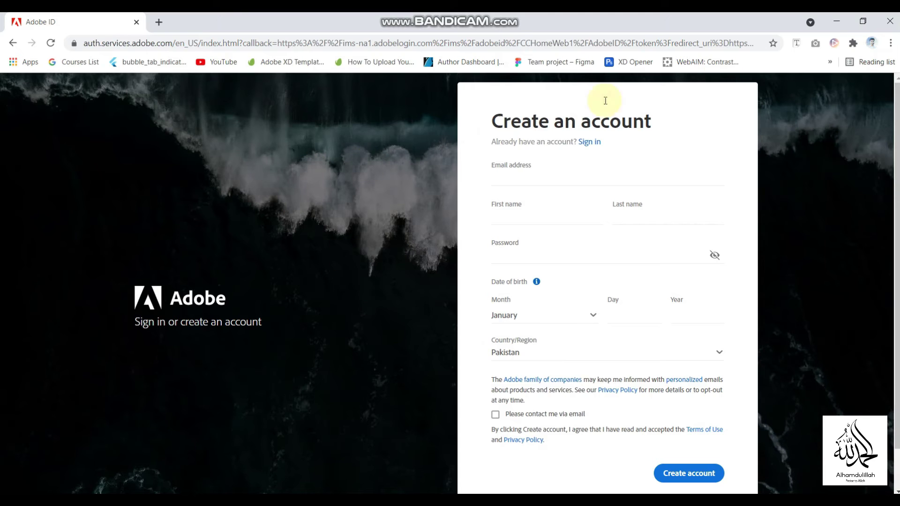
click(838, 18)
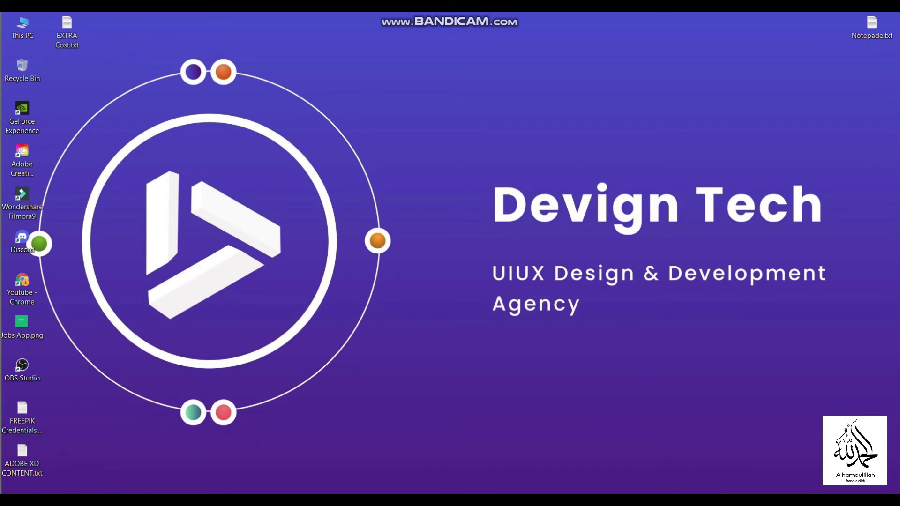
Search the Start menu for 'adobe' and launch Adobe Creative Cloud from Best match
key(super)
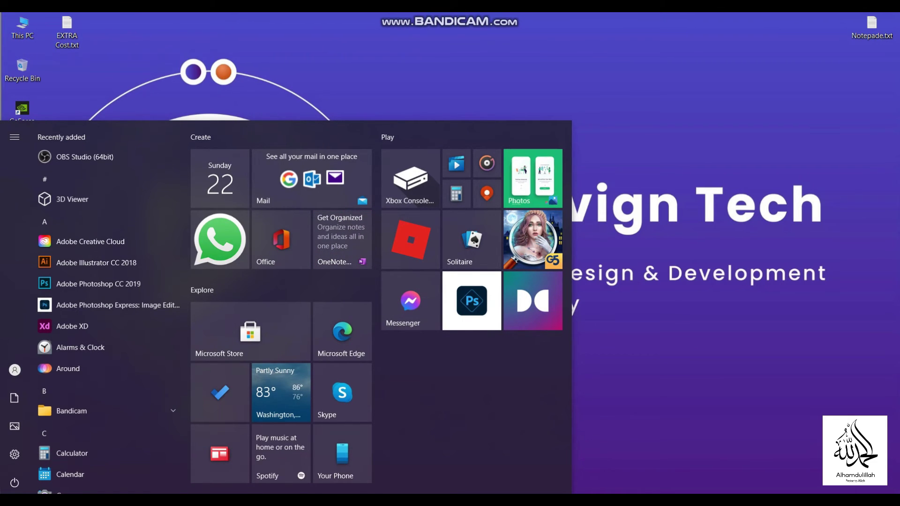
text(adobe)
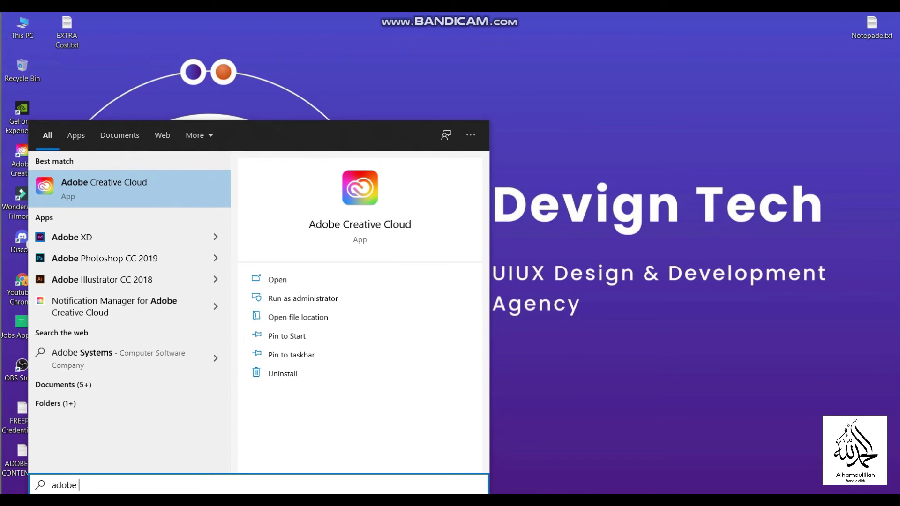
click(129, 193)
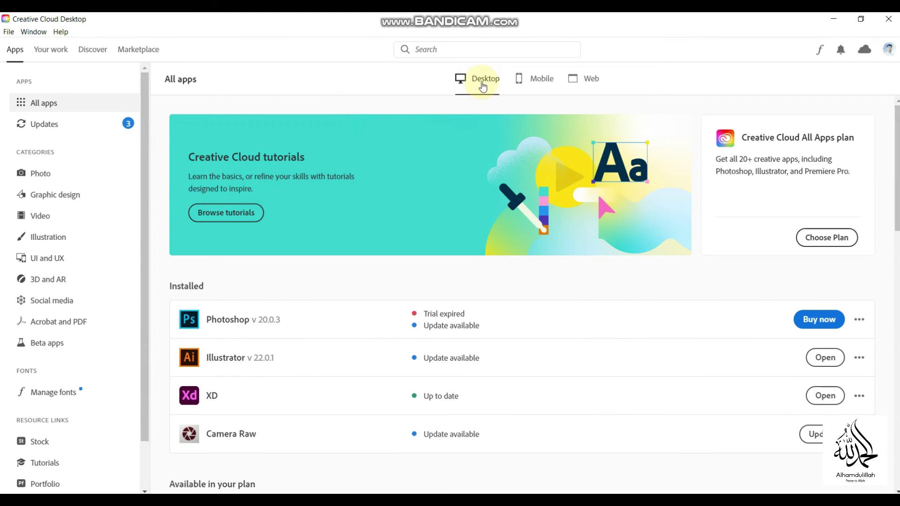
scroll(355, 190, down, 9)
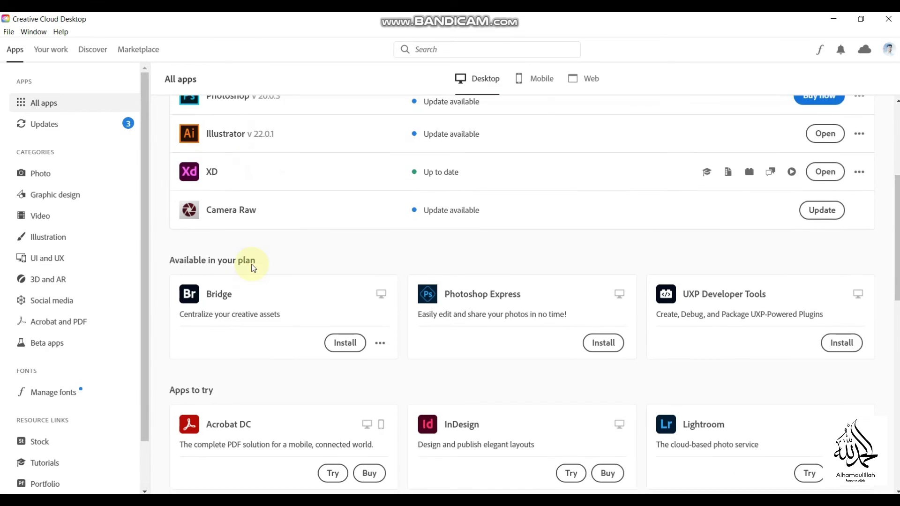
scroll(248, 255, up, 1)
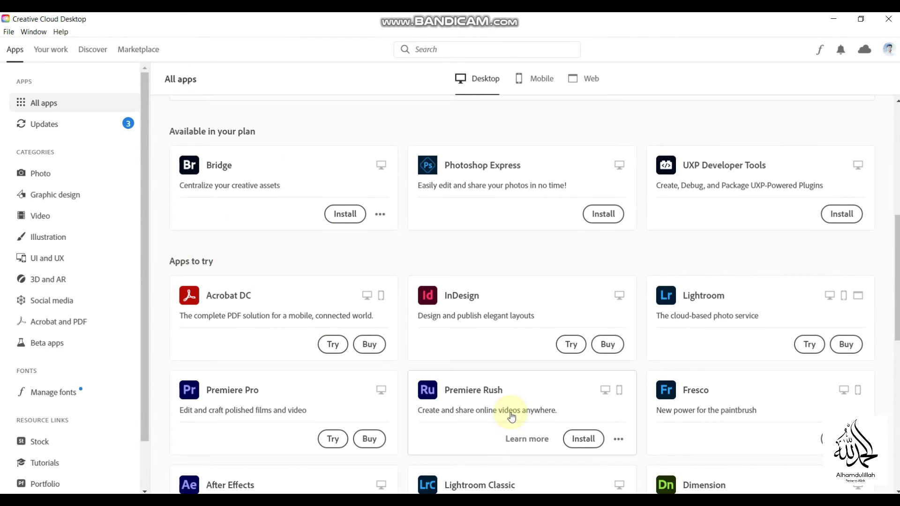
scroll(401, 270, down, 1)
scroll(574, 309, down, 1)
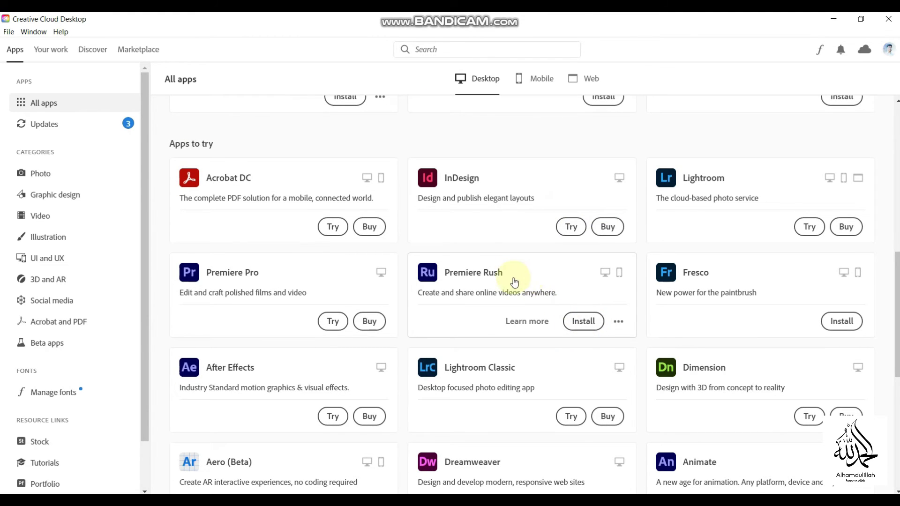
scroll(514, 281, up, 4)
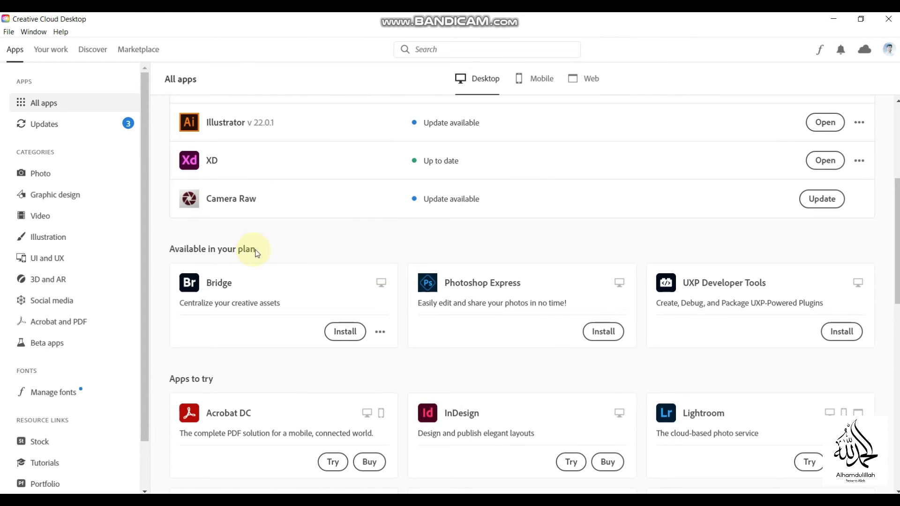
scroll(281, 253, up, 2)
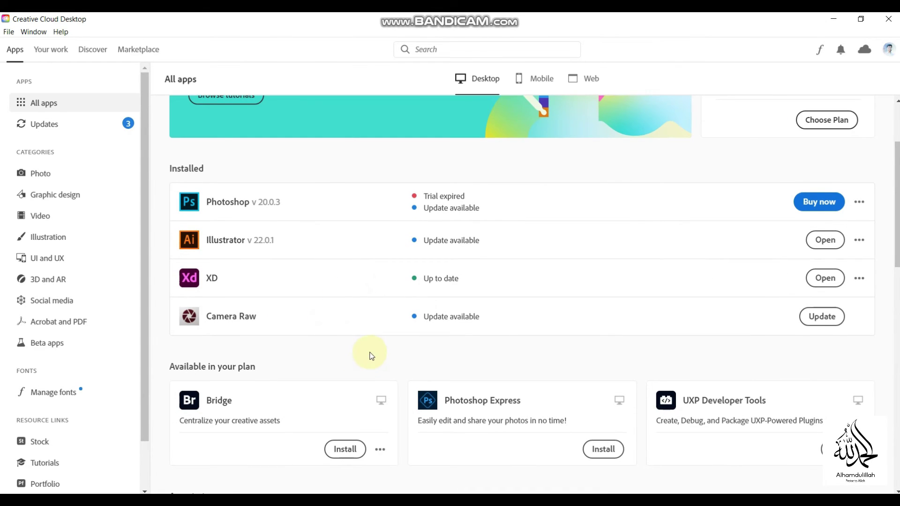
scroll(368, 352, down, 1)
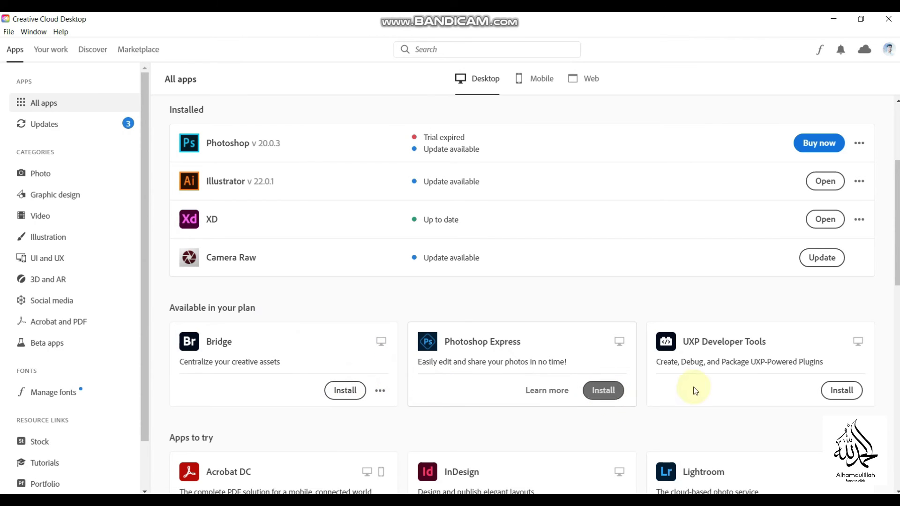
scroll(344, 363, down, 1)
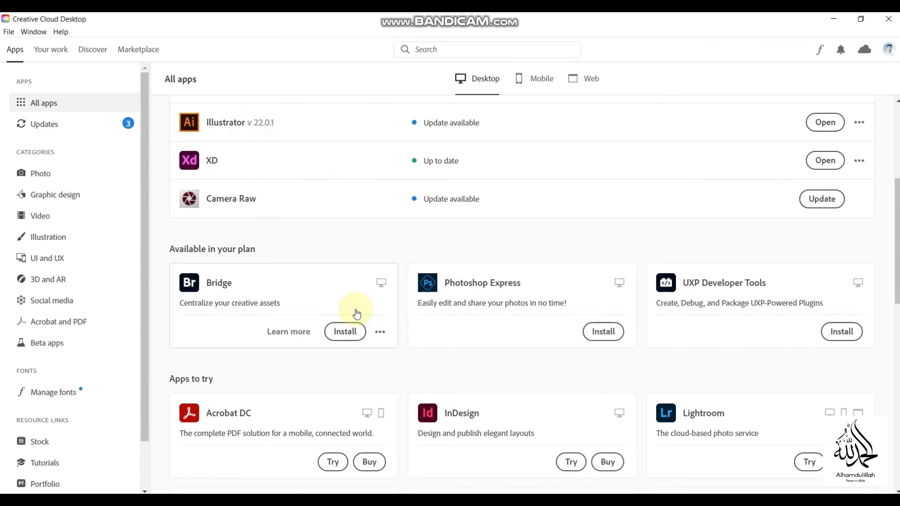
scroll(328, 307, up, 2)
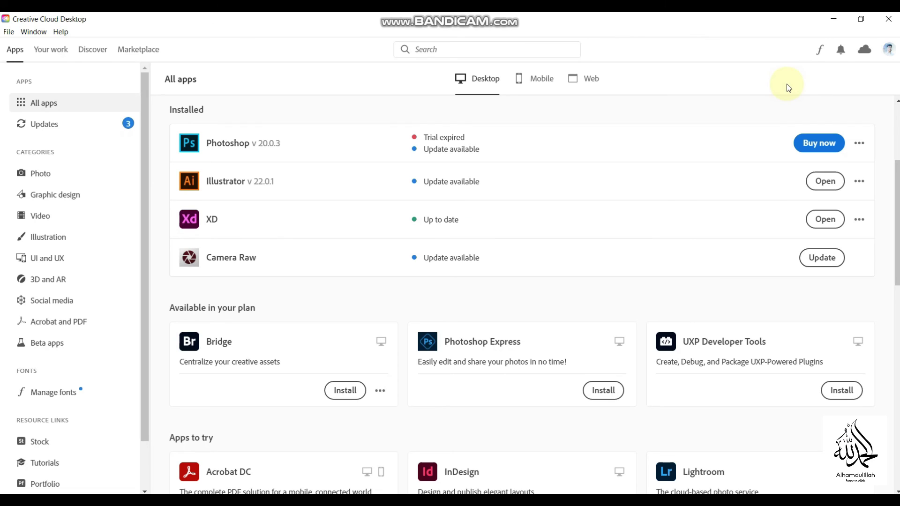
mouse_move(313, 229)
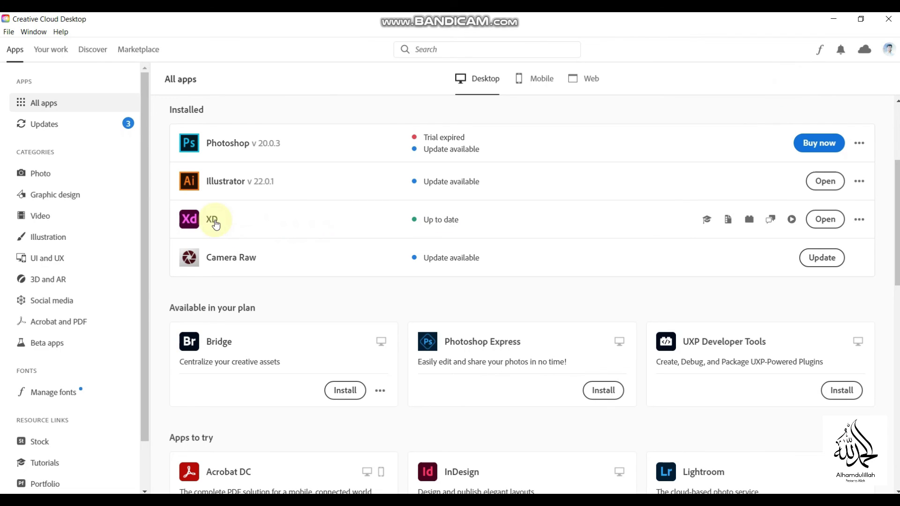